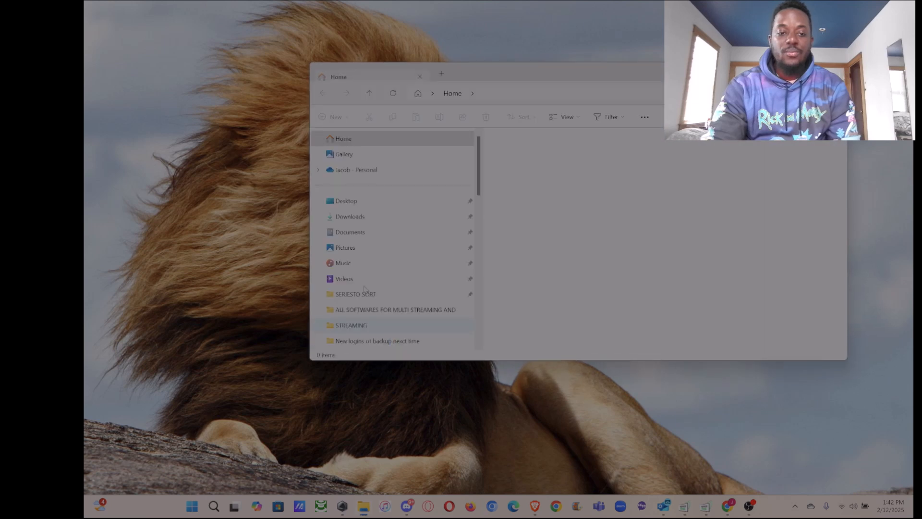
# Open the obs-studio folder in Program Files on the OS (C:) drive.
pyautogui.scroll(-3, 365, 216)
pyautogui.click(357, 200)
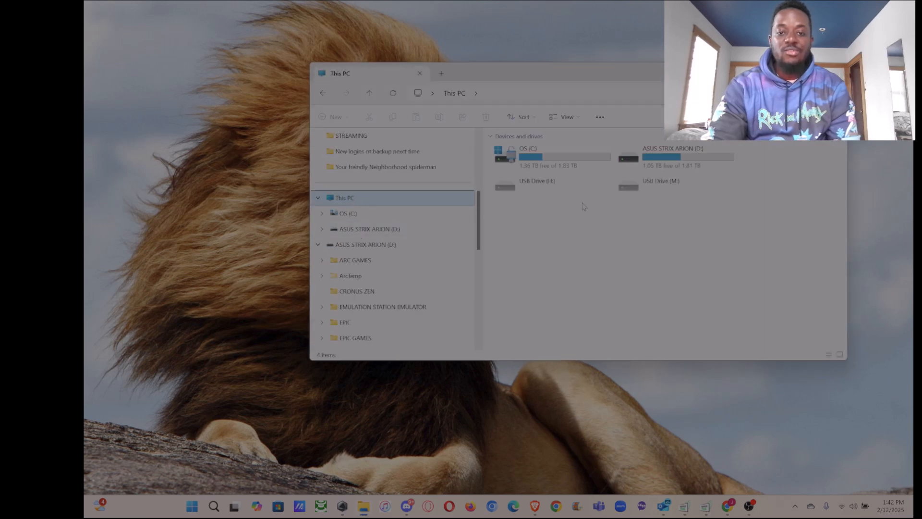
pyautogui.doubleClick(550, 163)
pyautogui.doubleClick(534, 254)
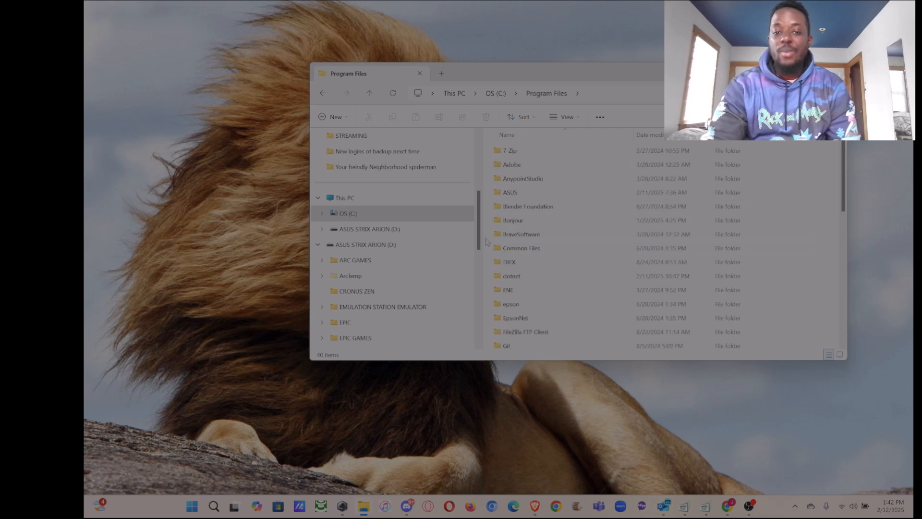
pyautogui.press('o')
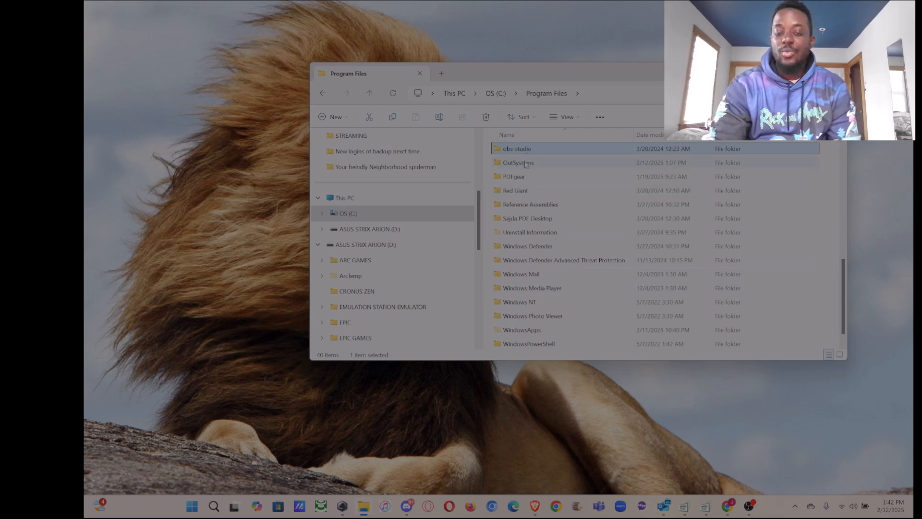
pyautogui.doubleClick(518, 150)
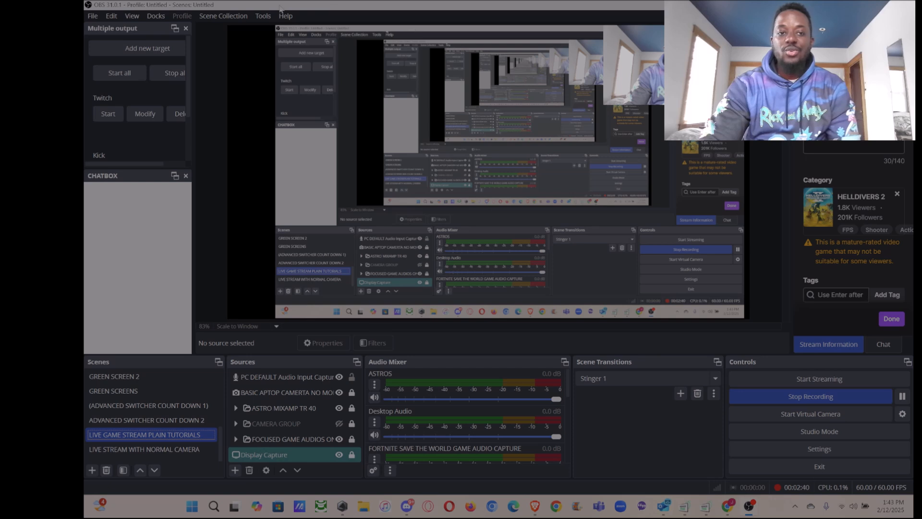
# Switch to OBS, open the Advanced Scene Switcher and reposition its window.
pyautogui.click(262, 17)
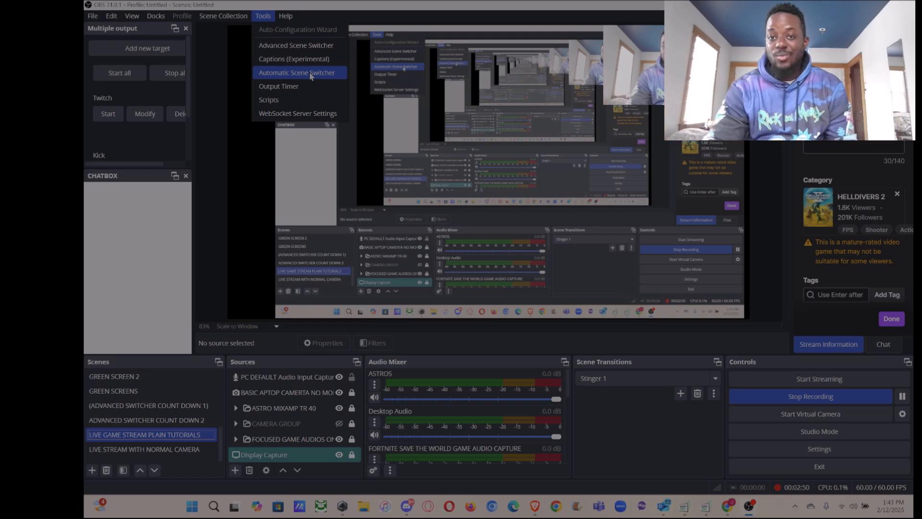
pyautogui.click(310, 47)
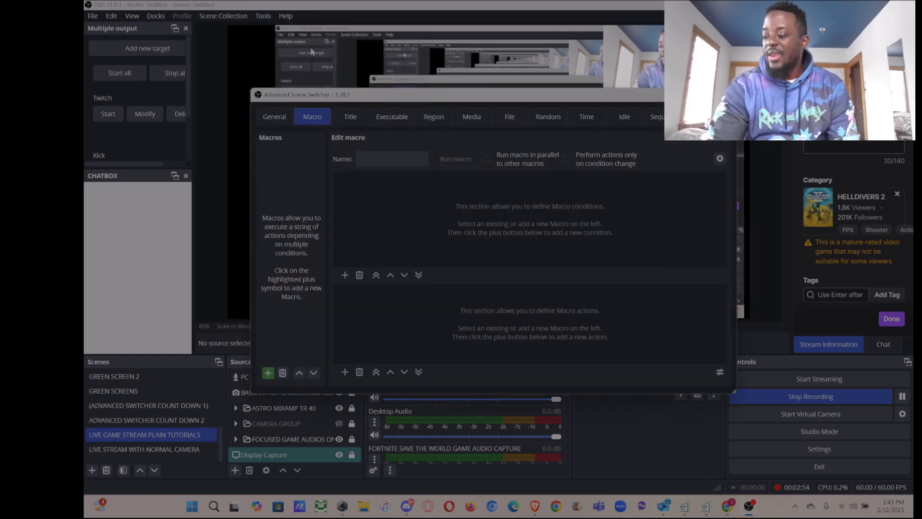
pyautogui.moveTo(603, 97); pyautogui.dragTo(578, 144)
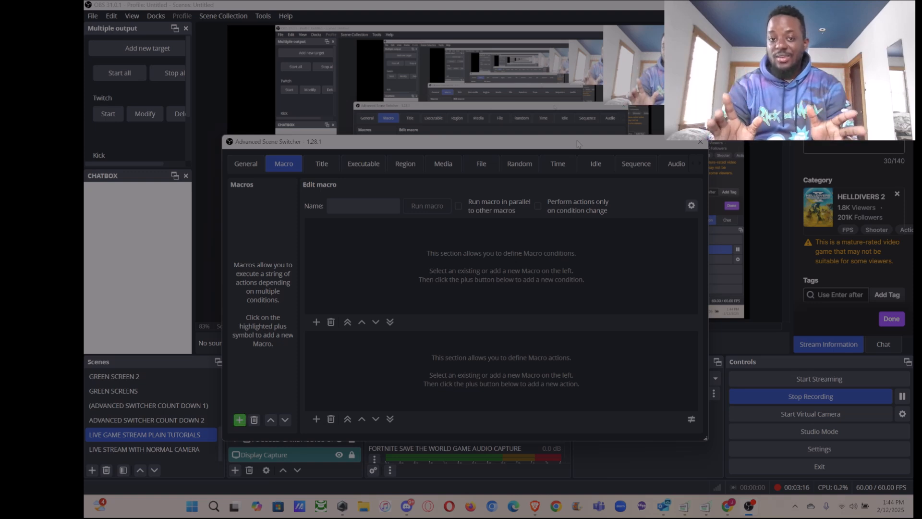
pyautogui.moveTo(578, 143); pyautogui.dragTo(593, 115)
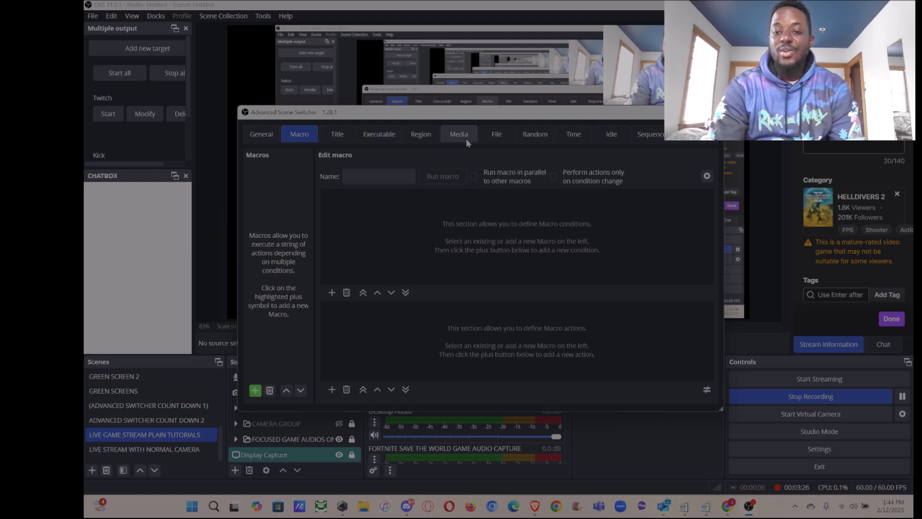
# Try the general options for hiding tabs which can be represented via macros and displaying a warning if plugins cannot be loaded.
pyautogui.click(267, 139)
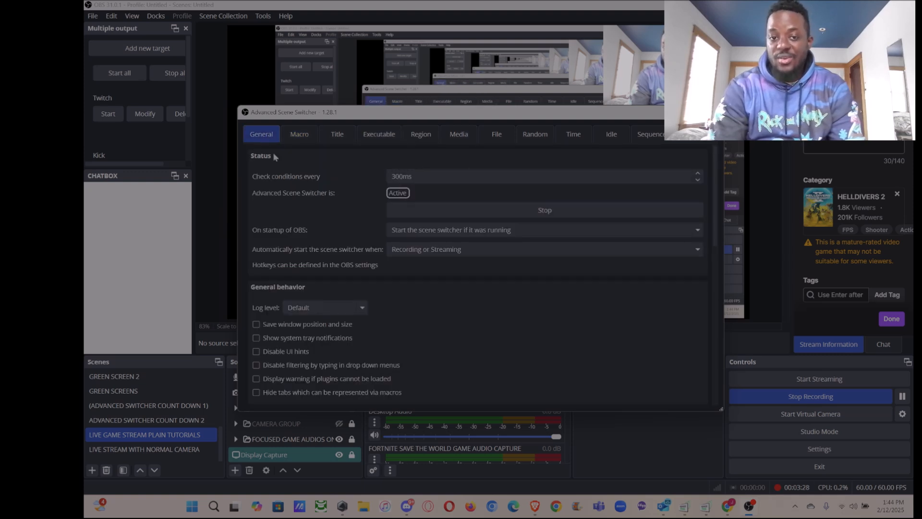
pyautogui.scroll(-2, 284, 329)
pyautogui.click(256, 334)
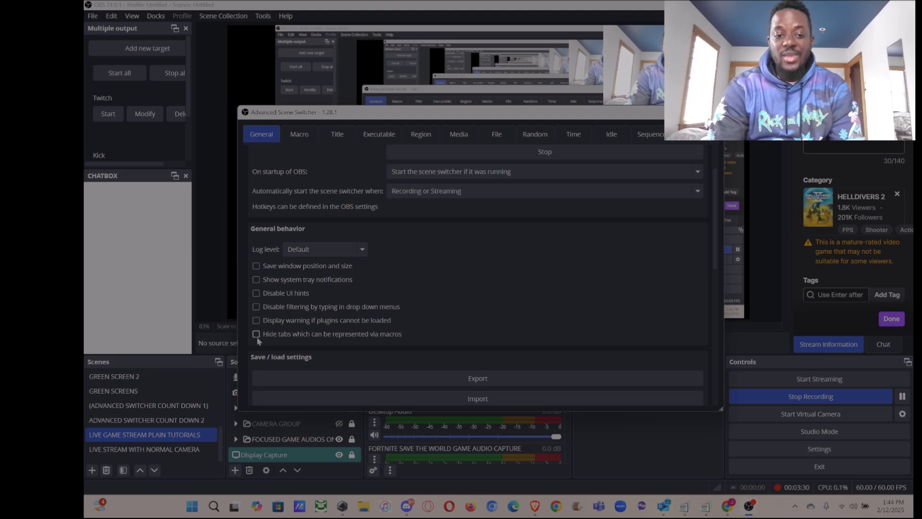
pyautogui.click(256, 321)
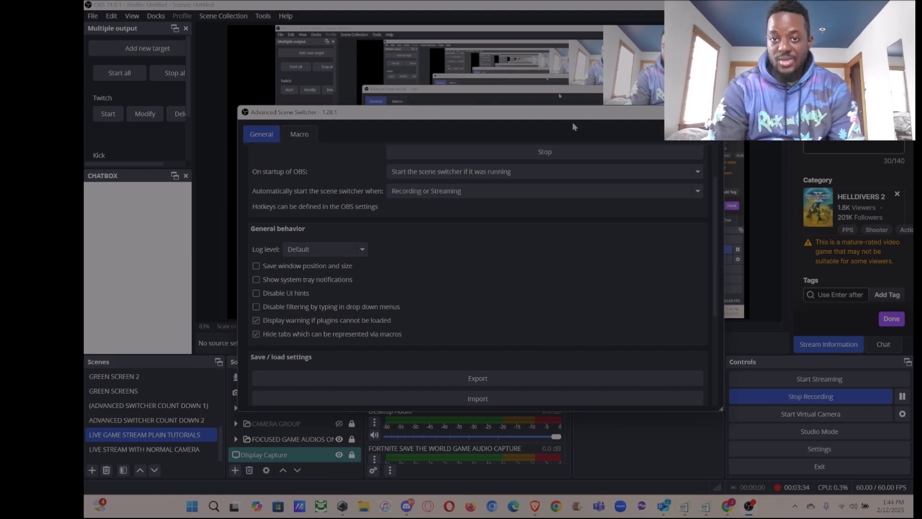
pyautogui.click(256, 334)
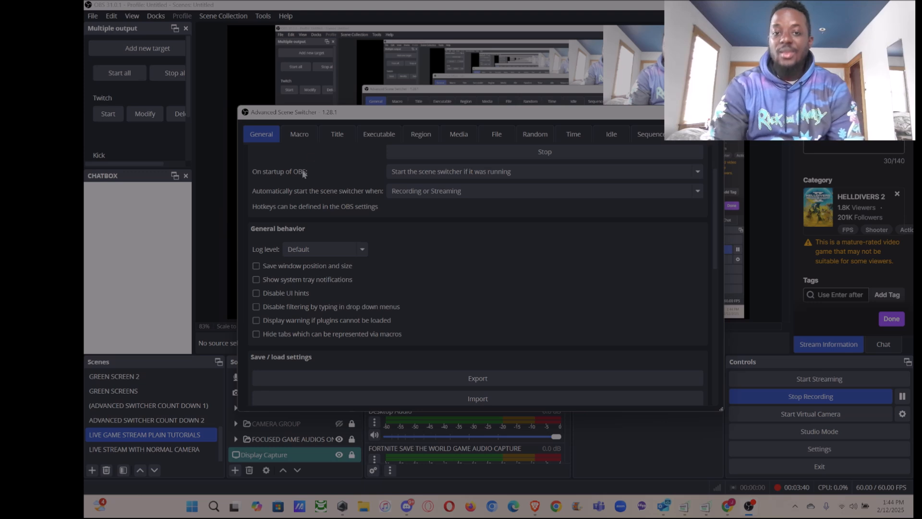
# Widen and reposition the Advanced Scene Switcher window and bring up its Sequence settings.
pyautogui.moveTo(500, 116); pyautogui.dragTo(452, 102)
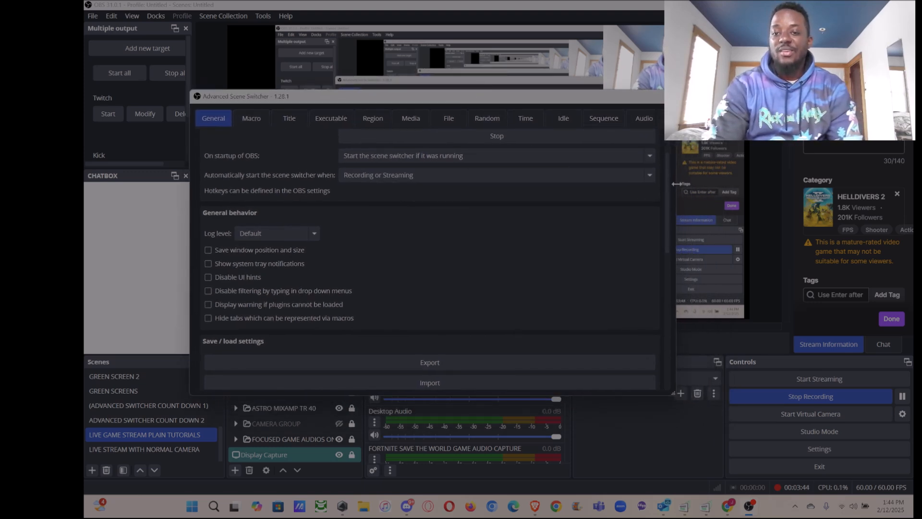
pyautogui.moveTo(678, 184); pyautogui.dragTo(881, 188)
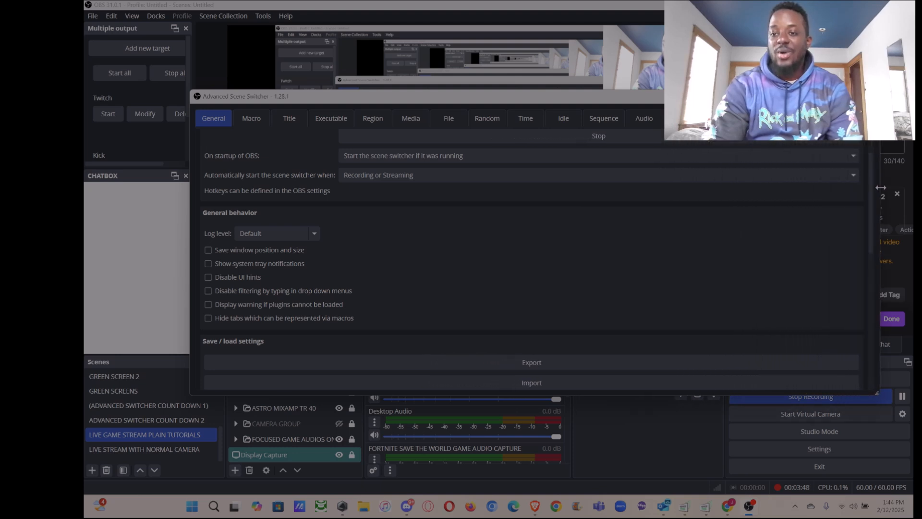
pyautogui.moveTo(652, 99); pyautogui.dragTo(611, 118)
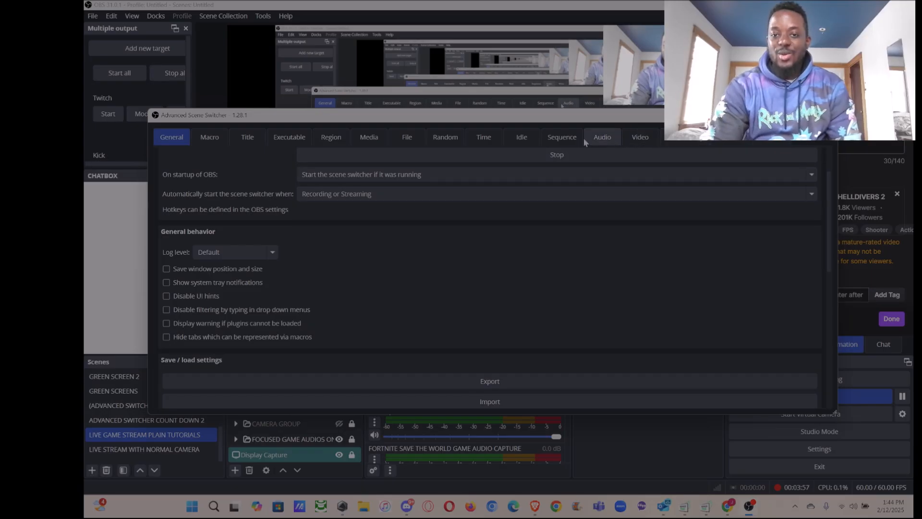
pyautogui.click(557, 136)
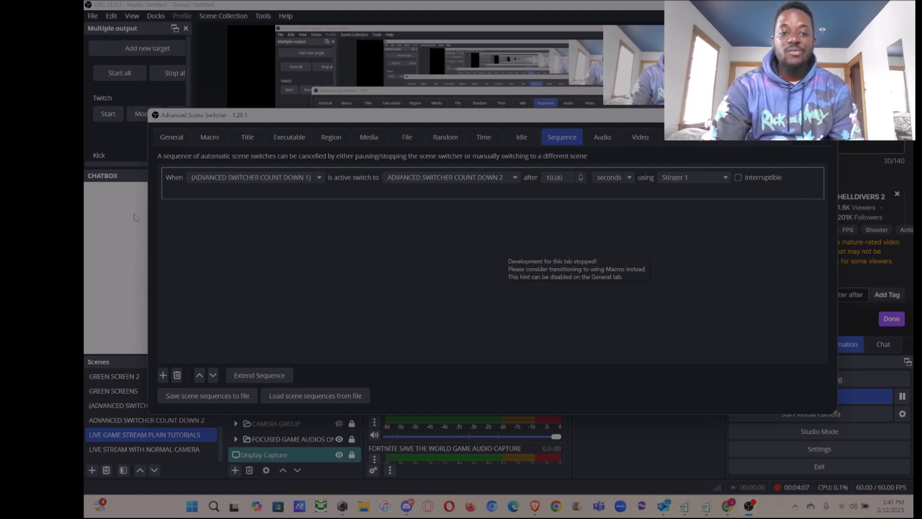
# Add a blank scene sequence entry and delete all entries from the list, including the existing countdown sequence.
pyautogui.click(163, 376)
pyautogui.click(225, 230)
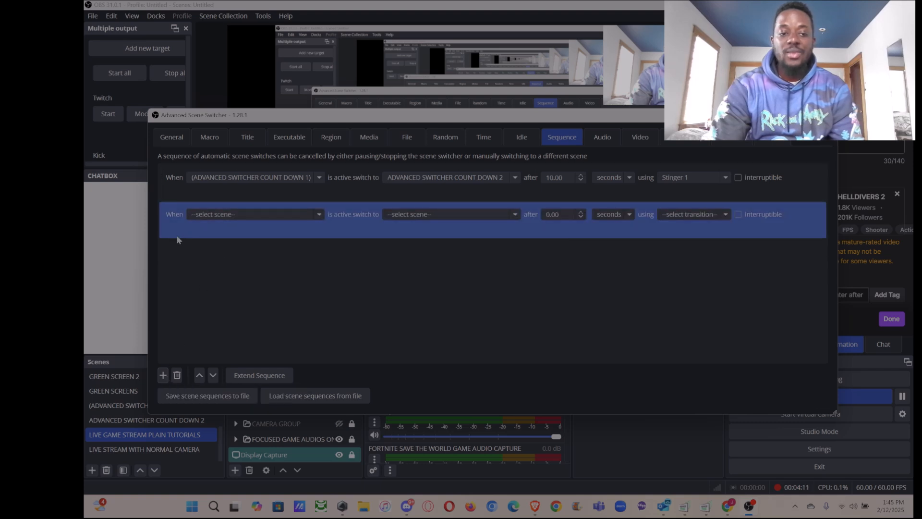
pyautogui.click(176, 236)
pyautogui.click(242, 224)
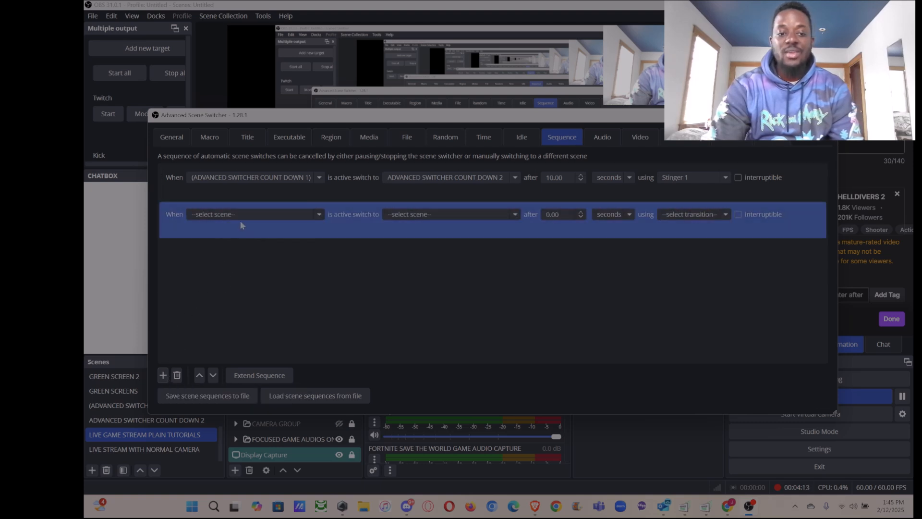
pyautogui.click(248, 220)
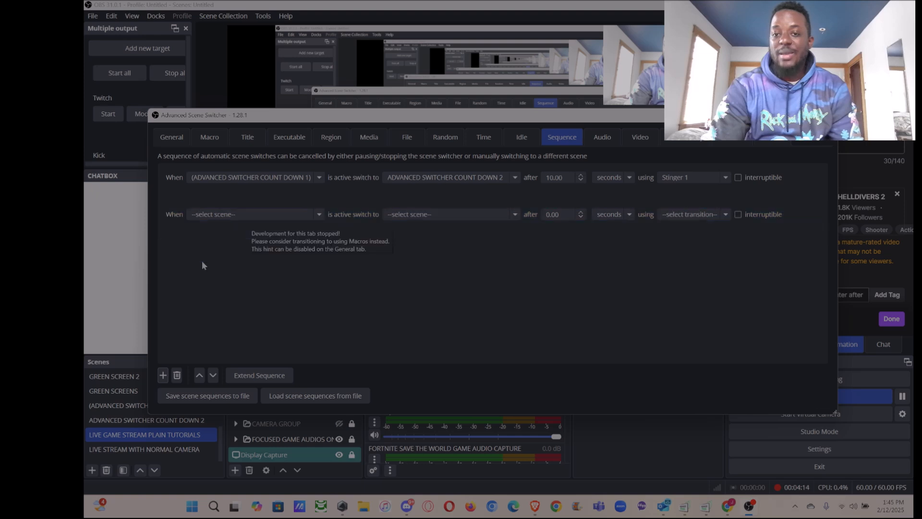
pyautogui.click(177, 377)
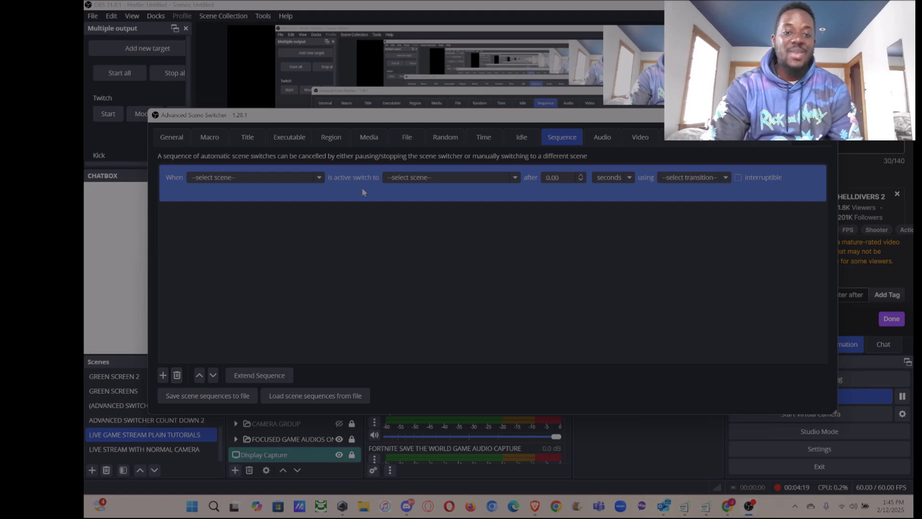
pyautogui.click(178, 375)
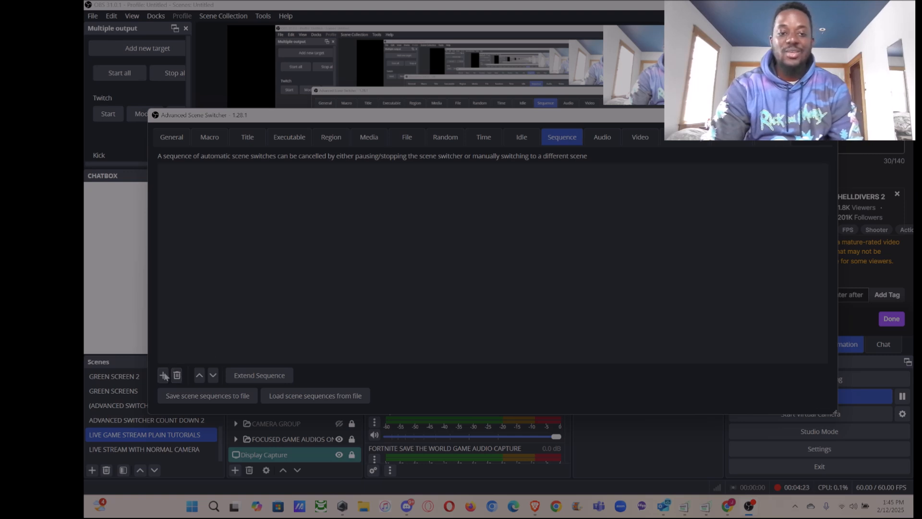
# Add a new scene sequence entry that triggers when the GREEN SCREENS scene is active.
pyautogui.click(163, 375)
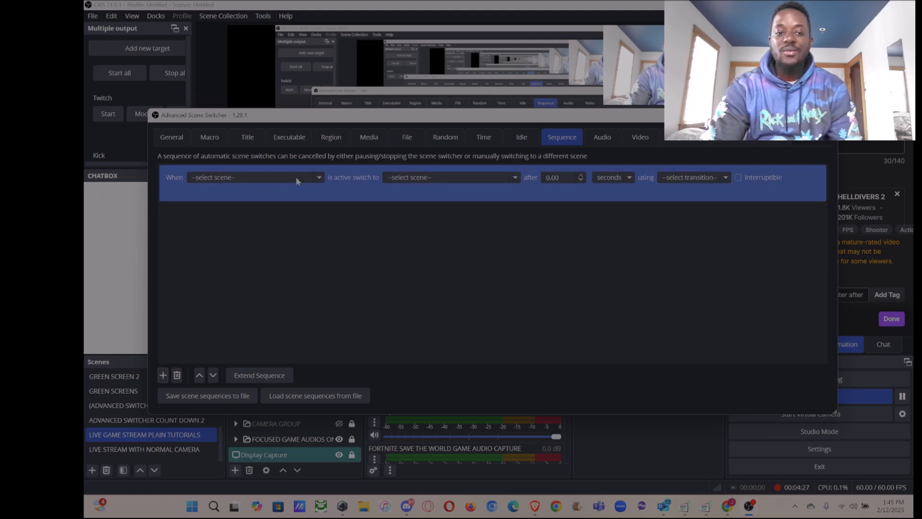
pyautogui.click(320, 178)
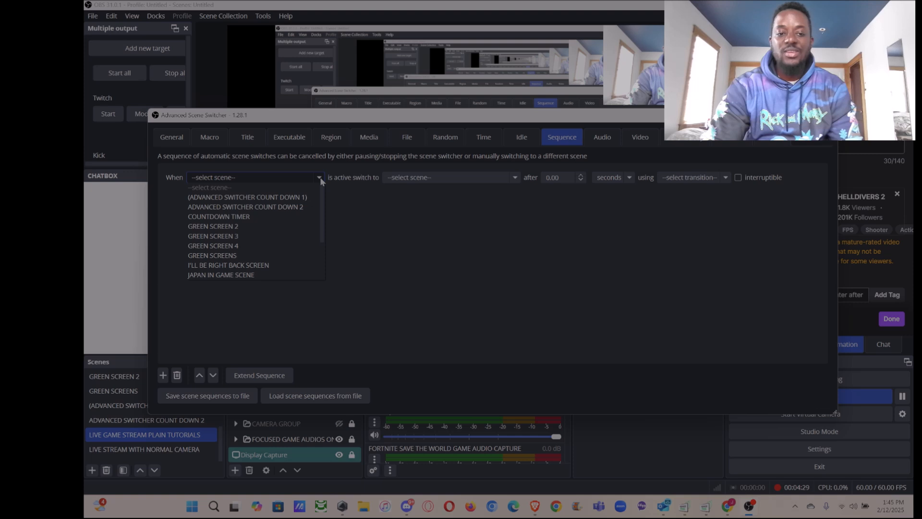
pyautogui.scroll(-2, 278, 248)
pyautogui.scroll(1, 277, 246)
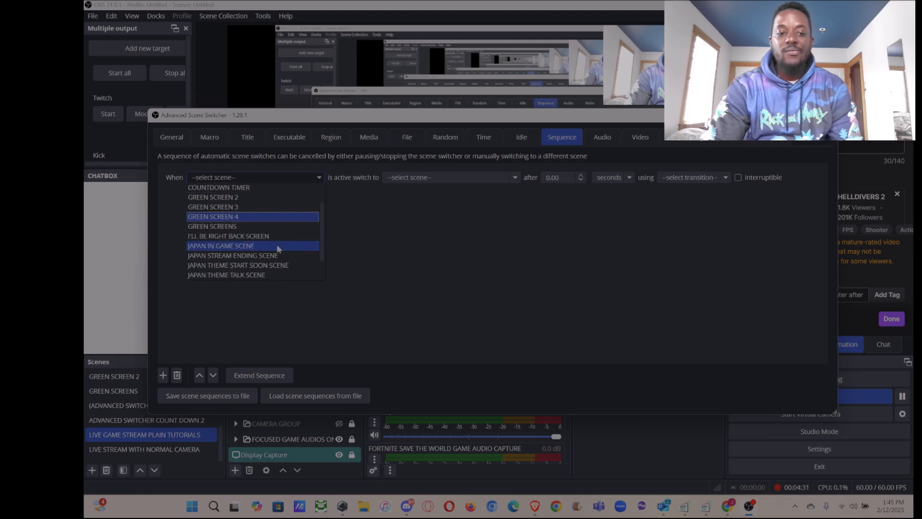
pyautogui.click(241, 227)
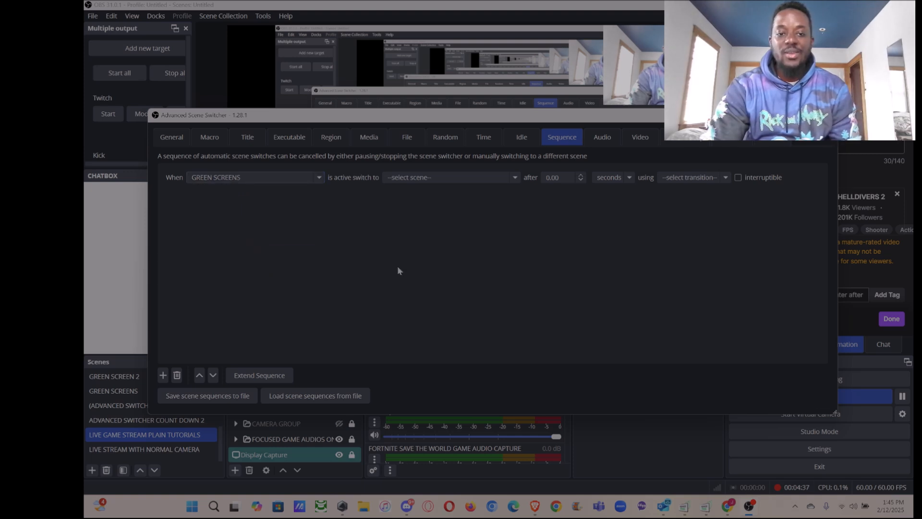
pyautogui.click(219, 191)
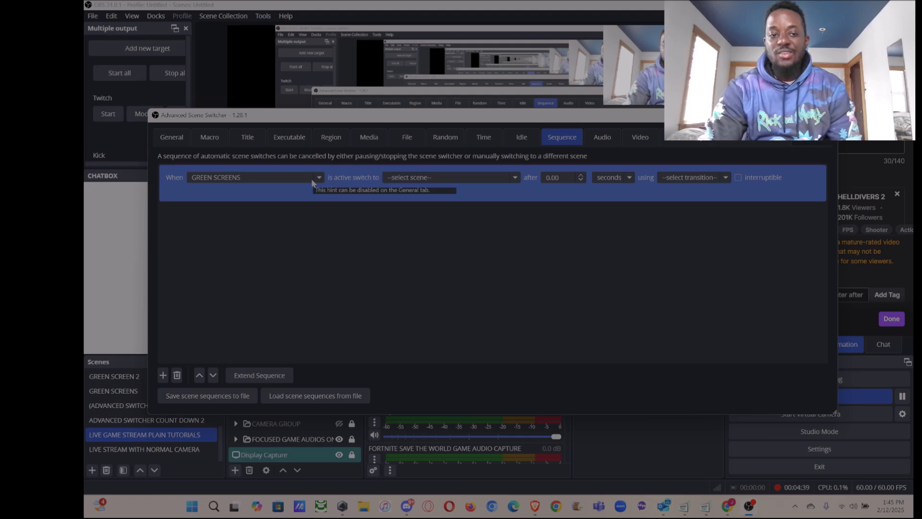
# Set the sequence entry to switch to GREEN SCREEN 2 after 4 seconds.
pyautogui.click(454, 178)
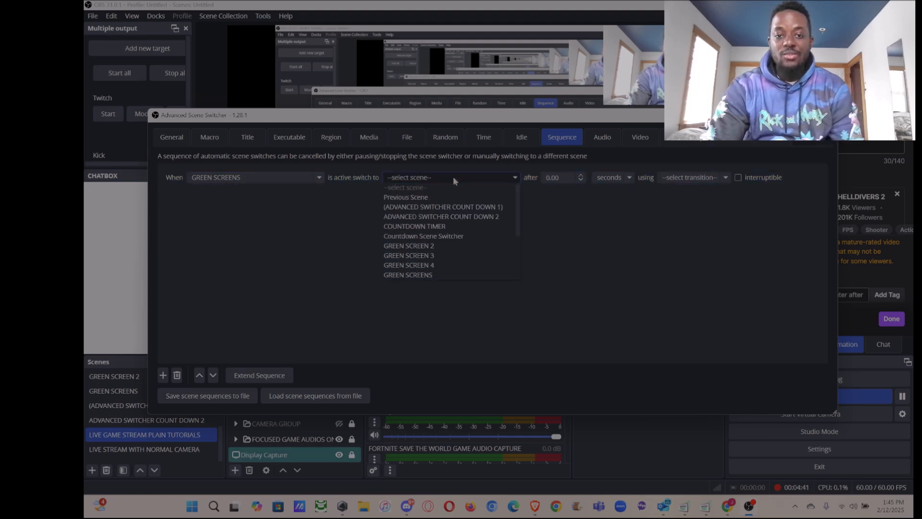
pyautogui.click(434, 247)
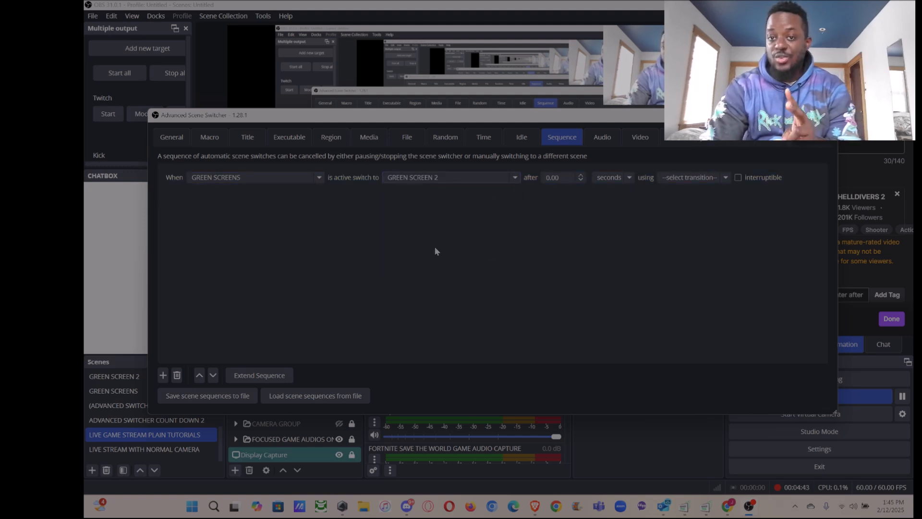
pyautogui.click(547, 177)
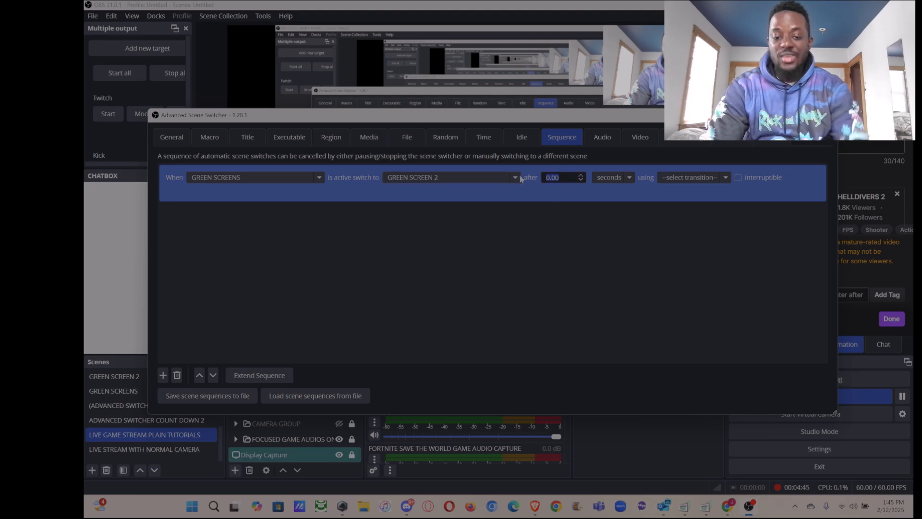
pyautogui.write('4')
pyautogui.click(623, 239)
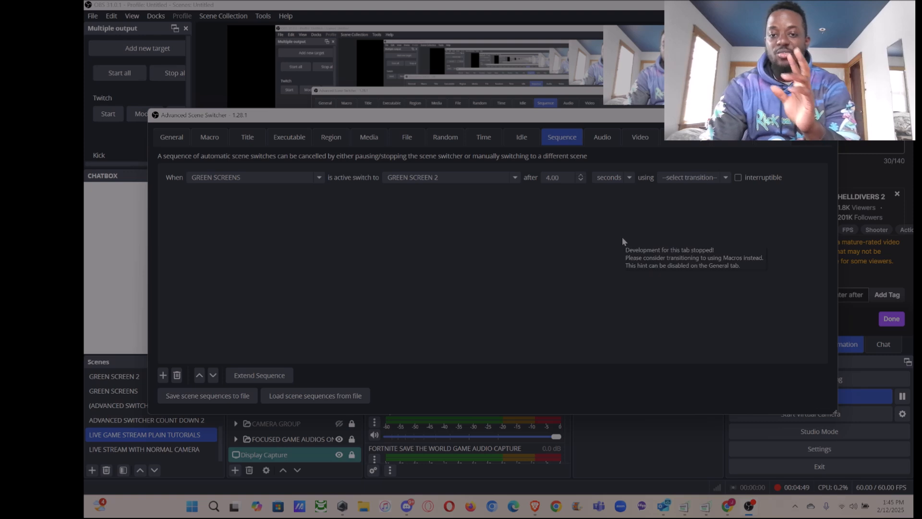
# Set the sequence entry's transition to Stinger 1.
pyautogui.click(727, 179)
pyautogui.click(727, 180)
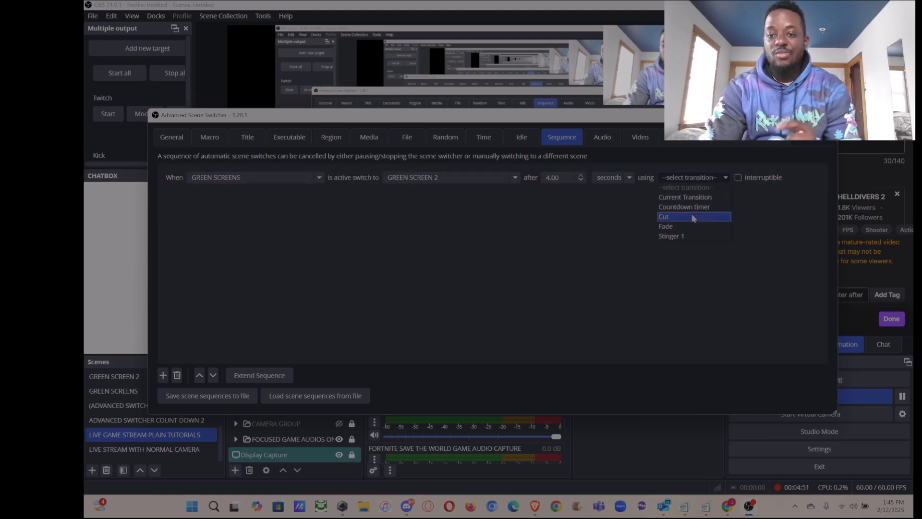
pyautogui.click(685, 237)
pyautogui.click(723, 178)
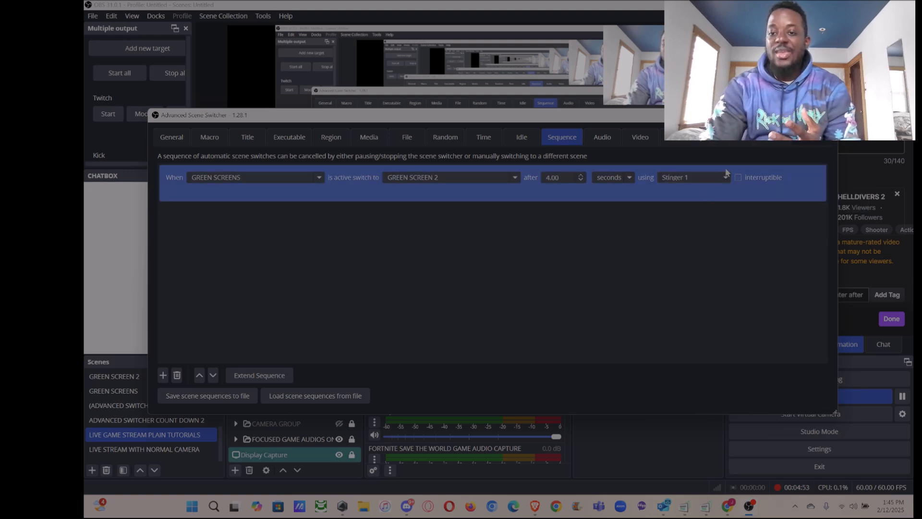
pyautogui.click(723, 178)
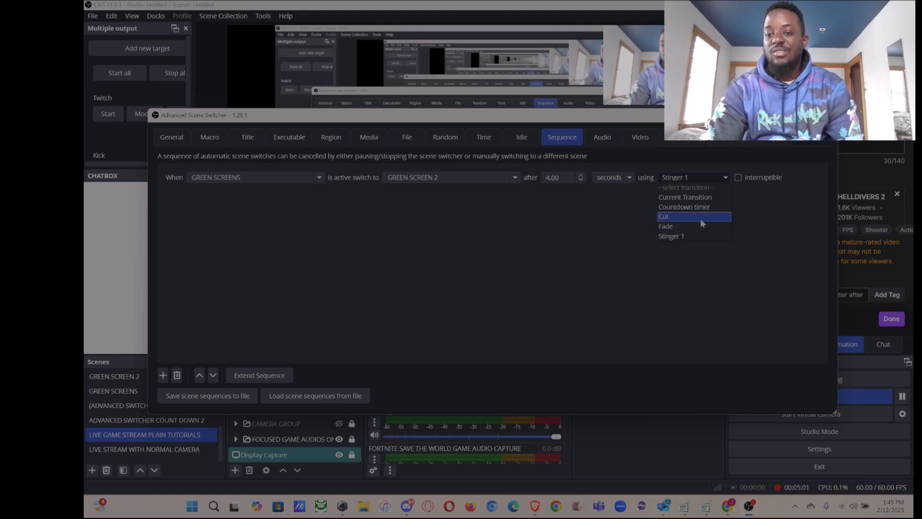
pyautogui.click(735, 217)
pyautogui.click(701, 190)
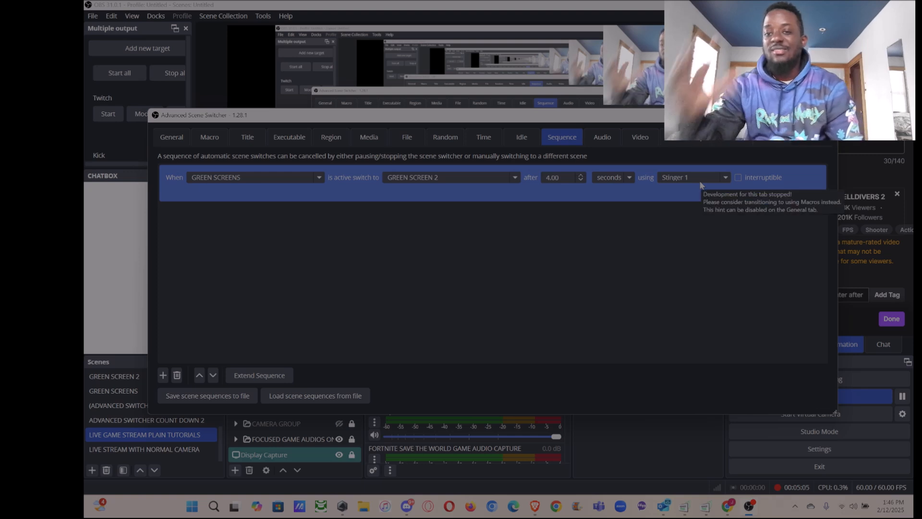
pyautogui.click(681, 217)
pyautogui.click(685, 189)
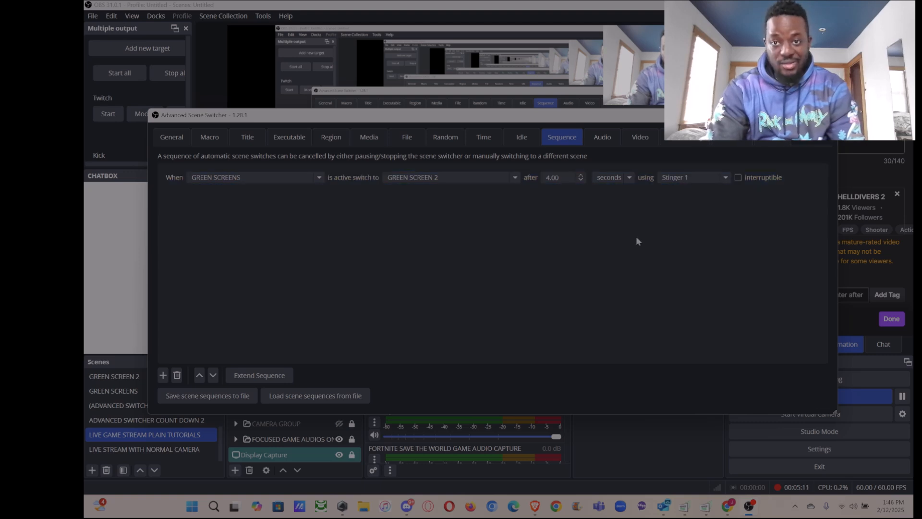
# Review the time units available for the sequence delay and the options for automatically starting the scene switcher, without changing either.
pyautogui.click(627, 179)
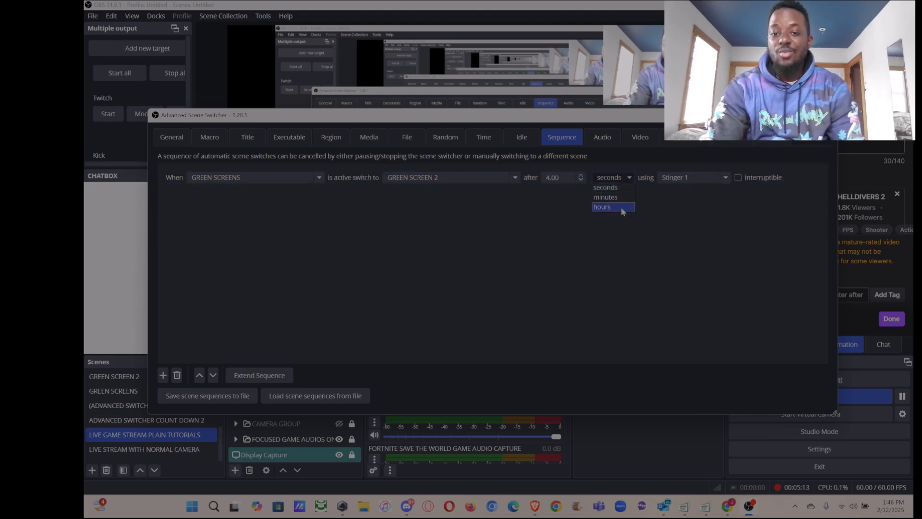
pyautogui.click(694, 230)
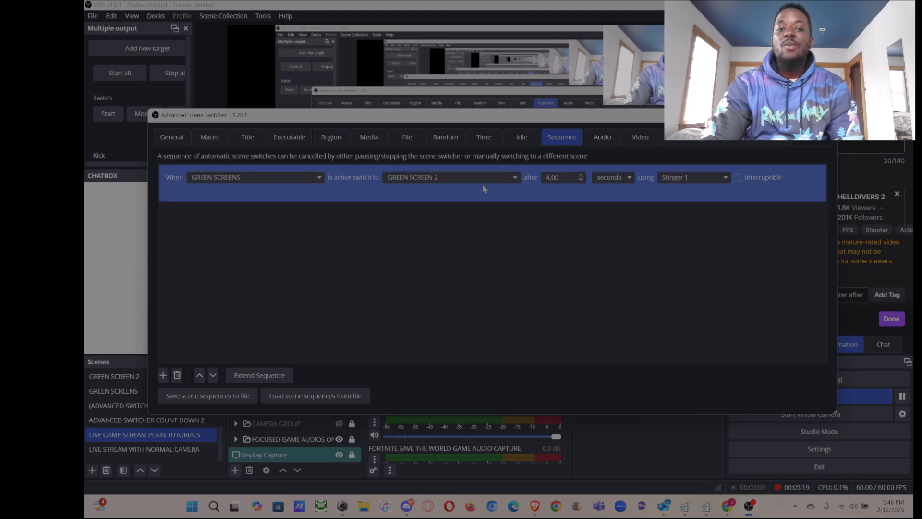
pyautogui.click(172, 140)
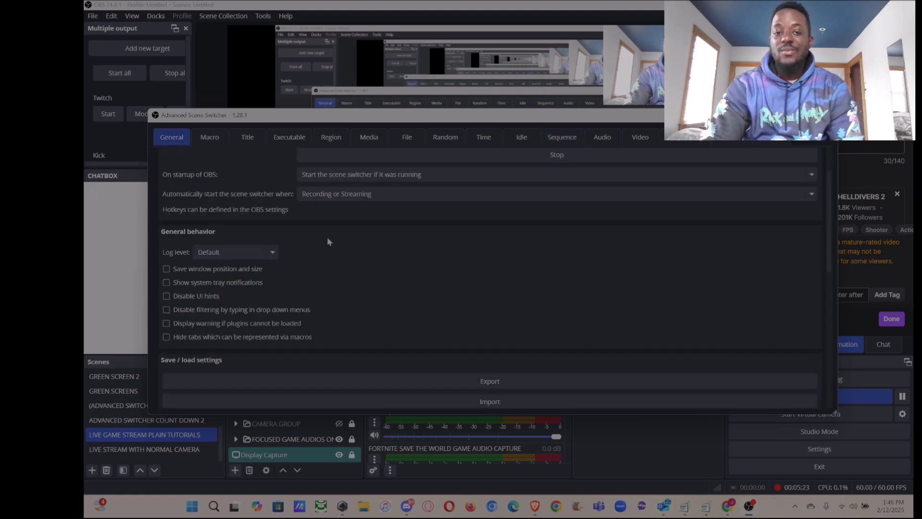
pyautogui.scroll(2, 339, 266)
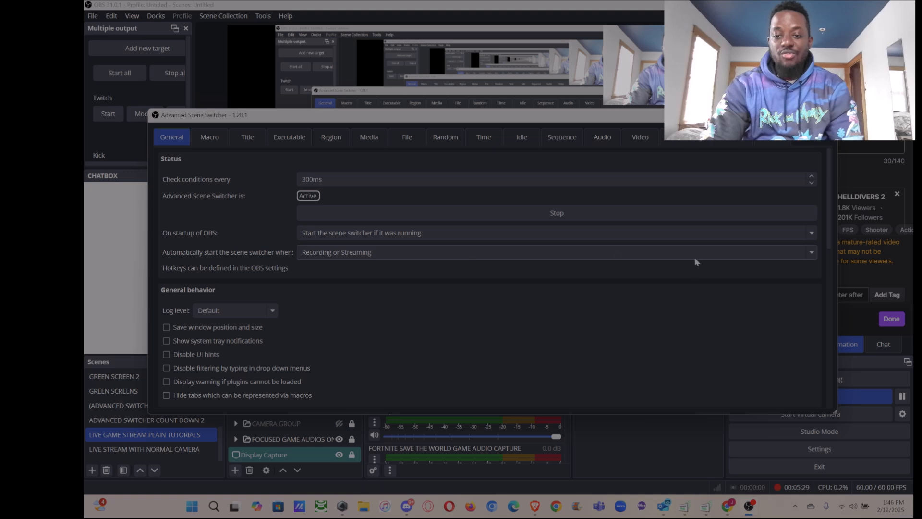
pyautogui.click(808, 257)
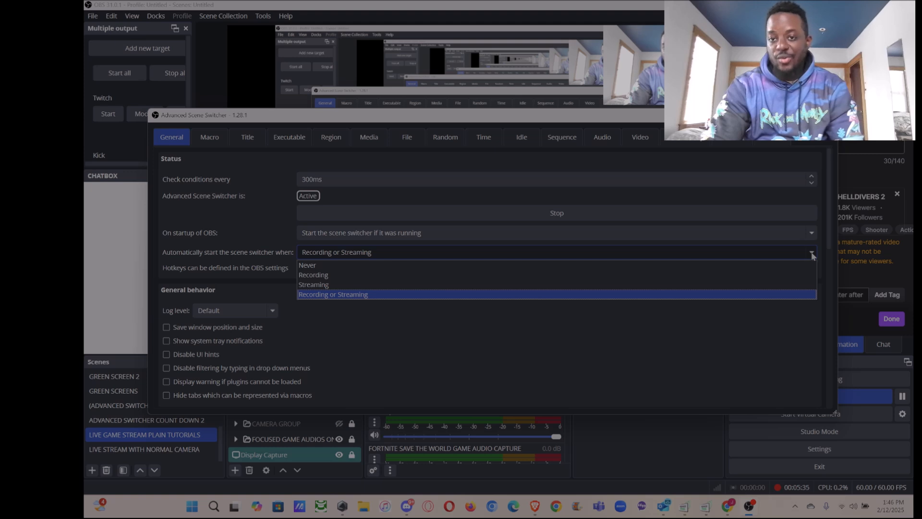
pyautogui.click(812, 255)
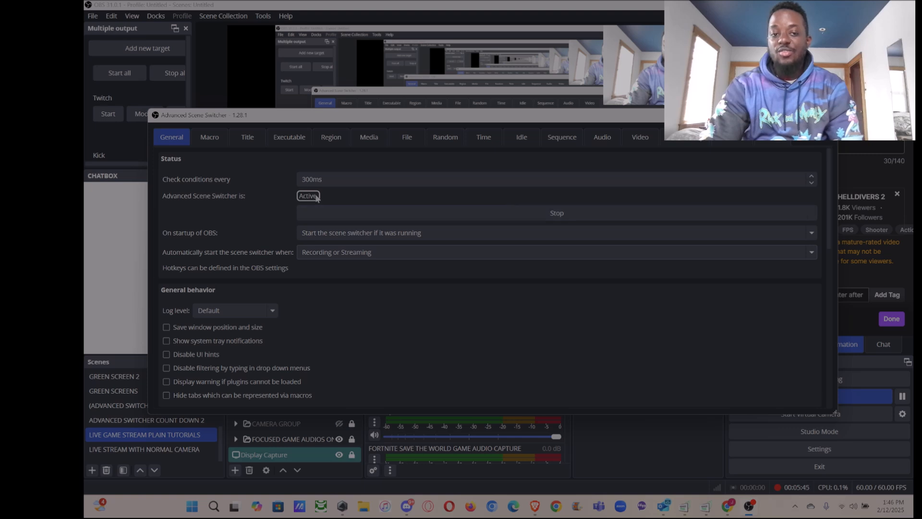
# Stop and restart the Advanced Scene Switcher, recheck the sequence entry and close the plugin's settings window.
pyautogui.click(541, 213)
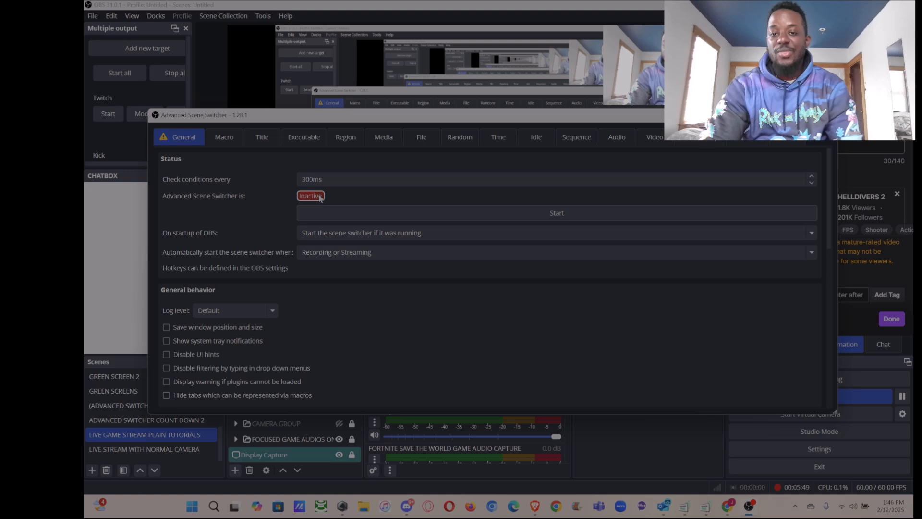
pyautogui.click(555, 217)
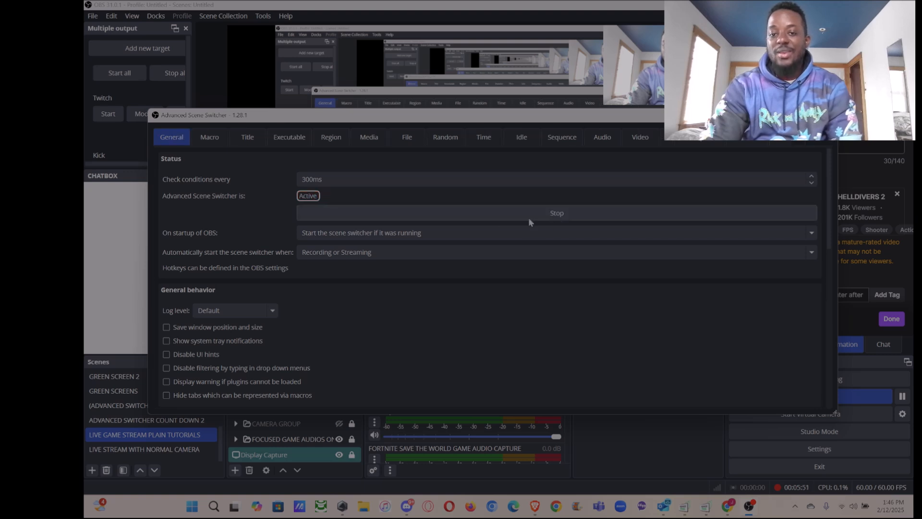
pyautogui.click(546, 143)
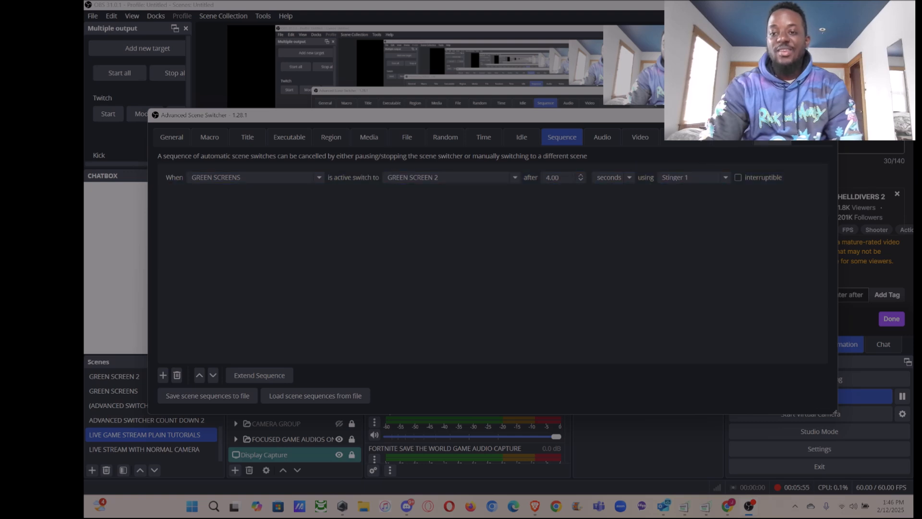
pyautogui.click(827, 115)
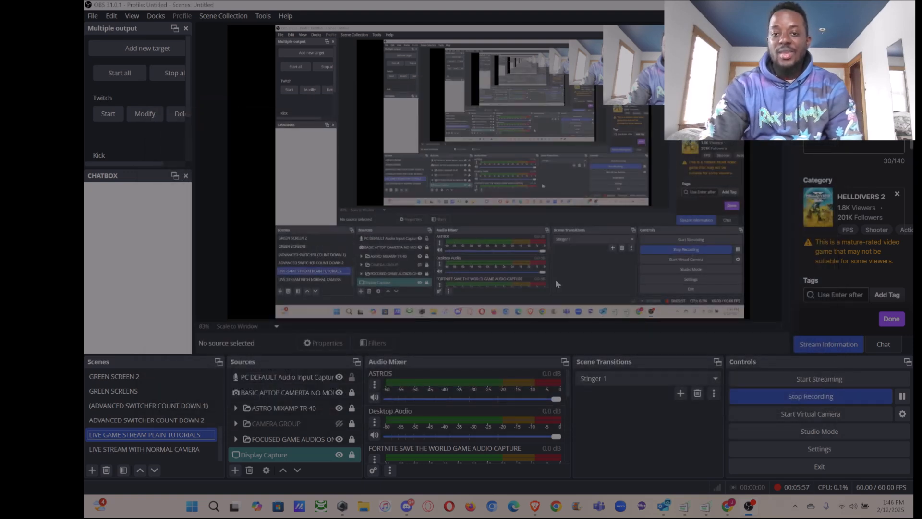
# Activate the GREEN SCREENS scene to test the automatic switch to GREEN SCREEN 2.
pyautogui.scroll(1, 163, 401)
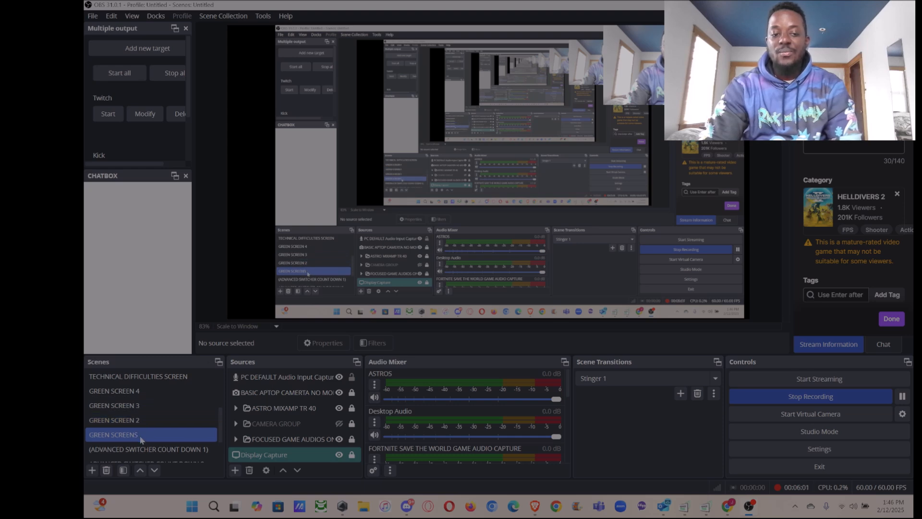
pyautogui.click(144, 423)
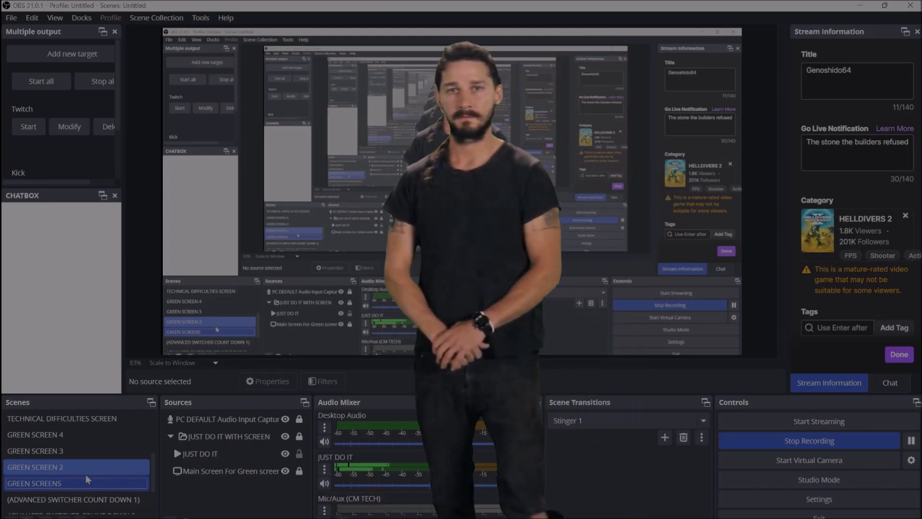